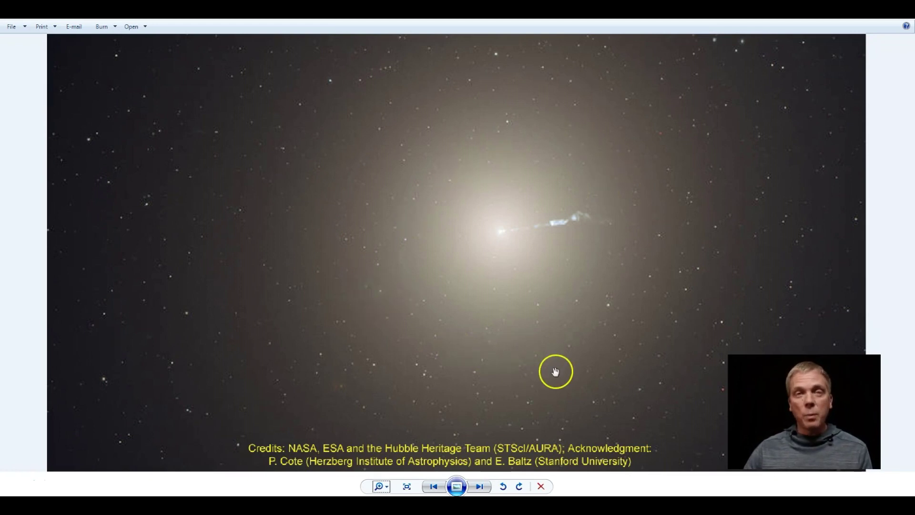
Advance Windows Photo Viewer to the next, darker galaxy photo
key("Right")
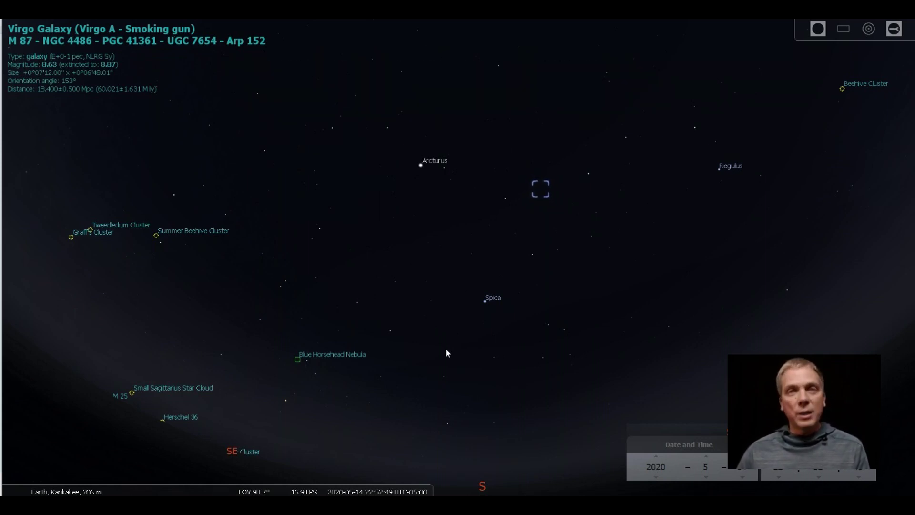
Turn on constellation figure lines across the sky from Regulus past Spica to Arcturus
left_click(427, 169)
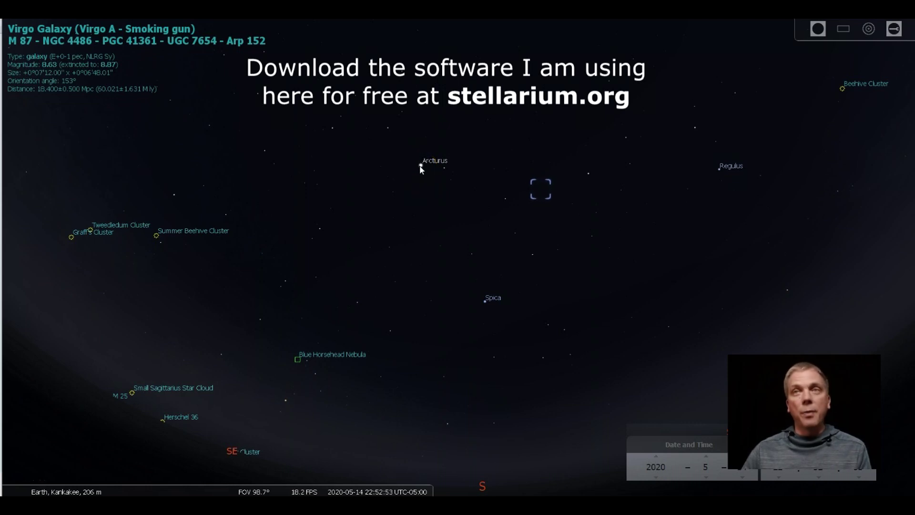
left_click(488, 302)
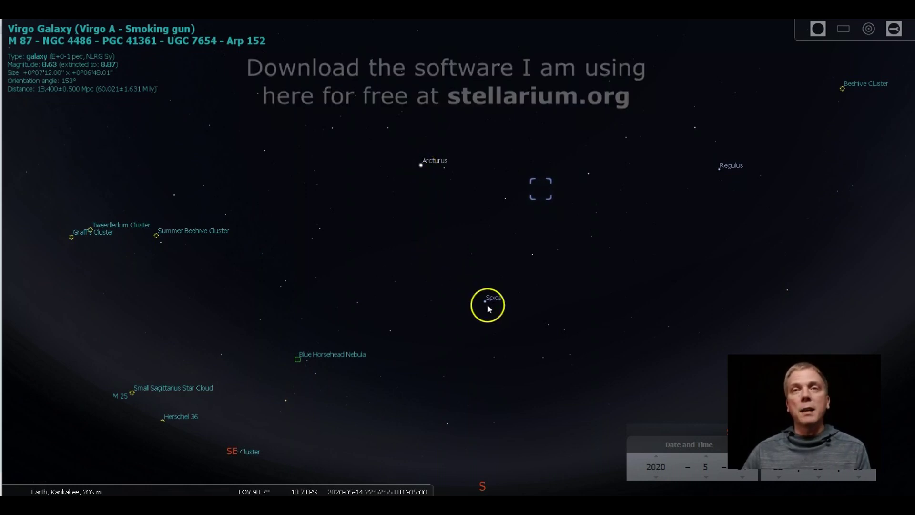
left_click(713, 170)
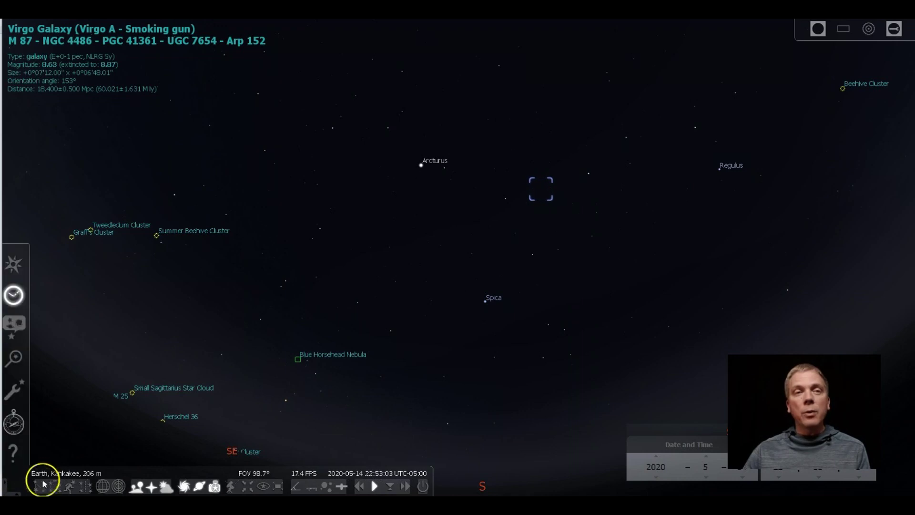
left_click(39, 487)
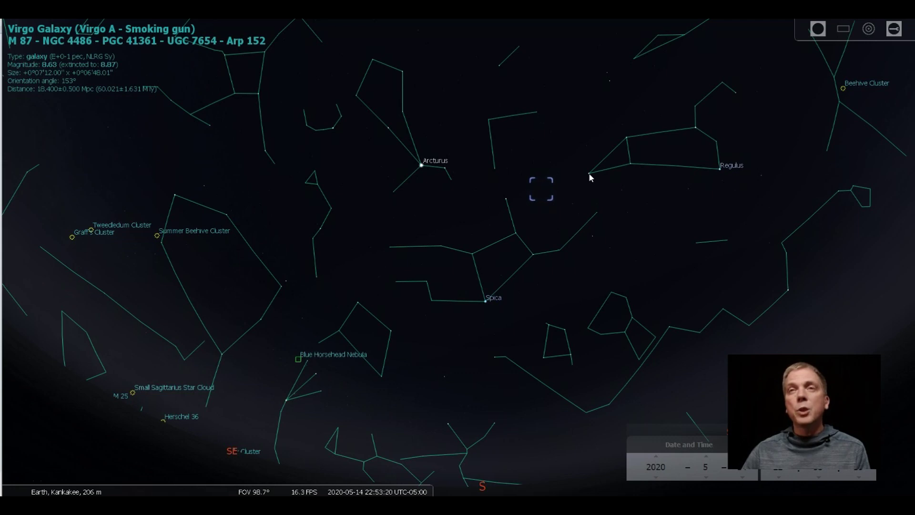
Hide the constellation lines and pan the sky toward Denebola and Vindemiatrix
left_click(588, 174)
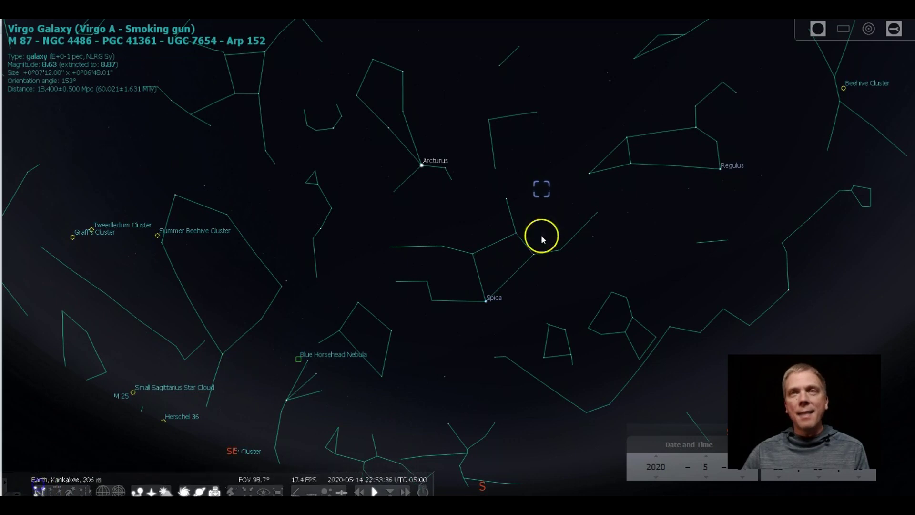
scroll(543, 203, "up", 3)
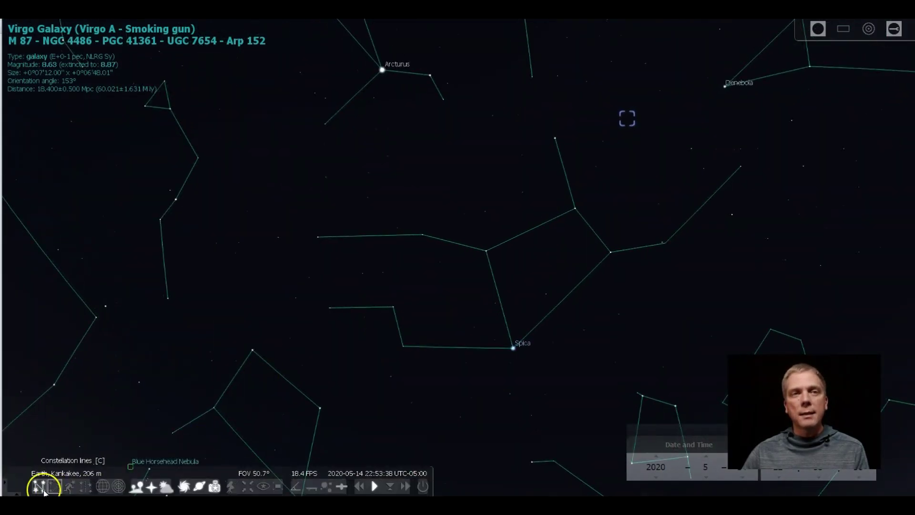
left_click(42, 487)
left_click_drag(710, 203, 589, 341)
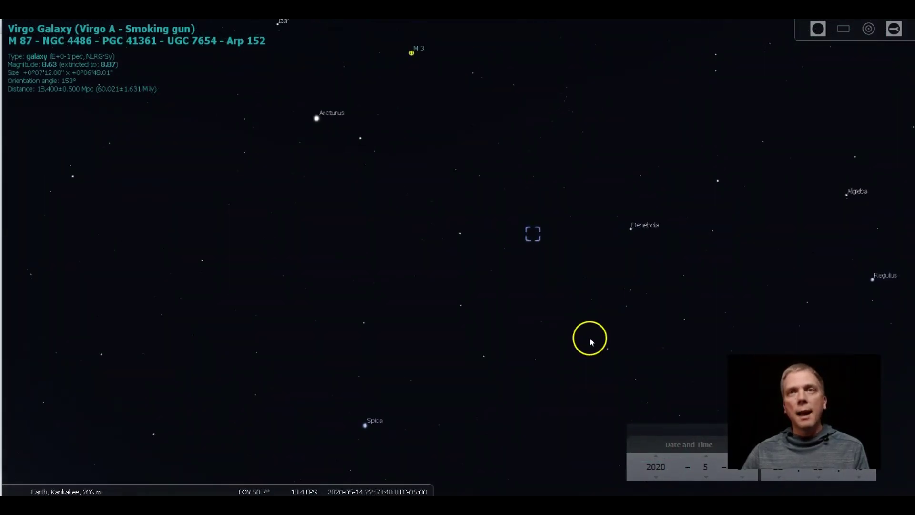
scroll(598, 296, "up", 2)
left_click_drag(584, 282, 565, 318)
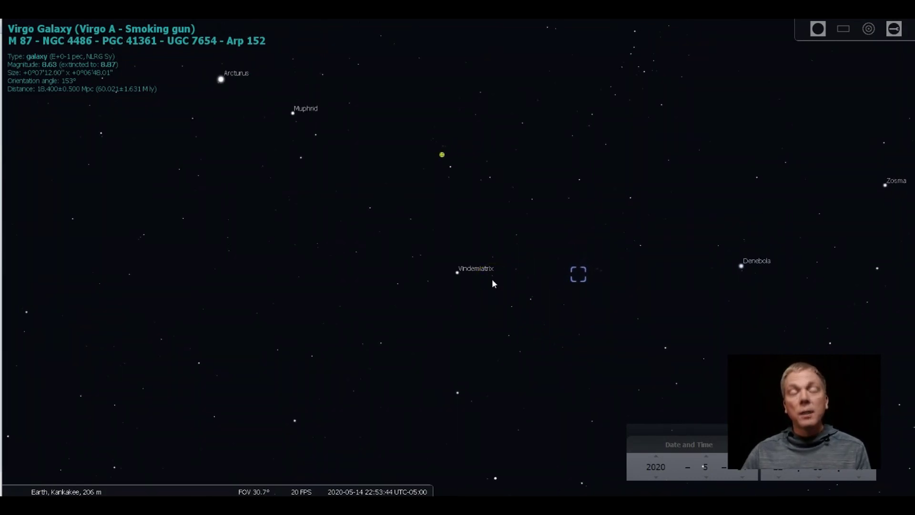
Centre the view on galaxy M87 and turn on the angle measure tool
left_click(583, 273)
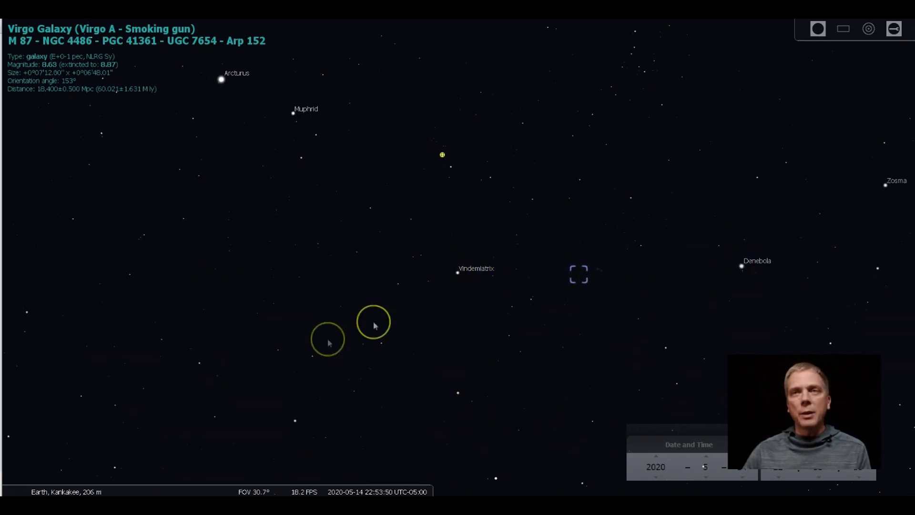
key("space")
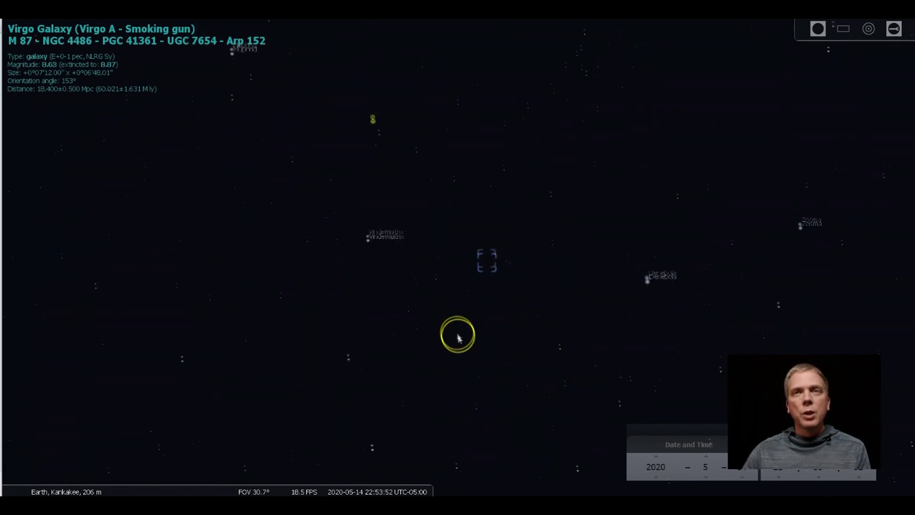
scroll(459, 340, "up", 3)
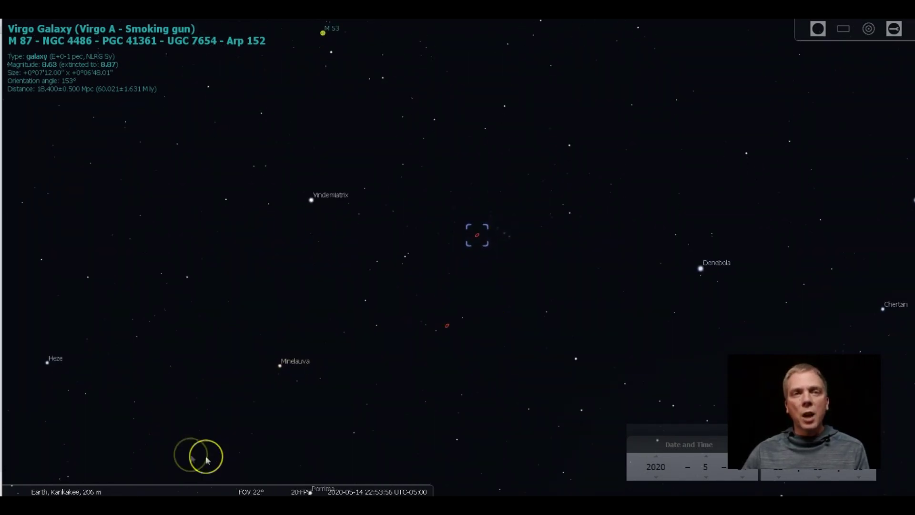
mouse_move(277, 486)
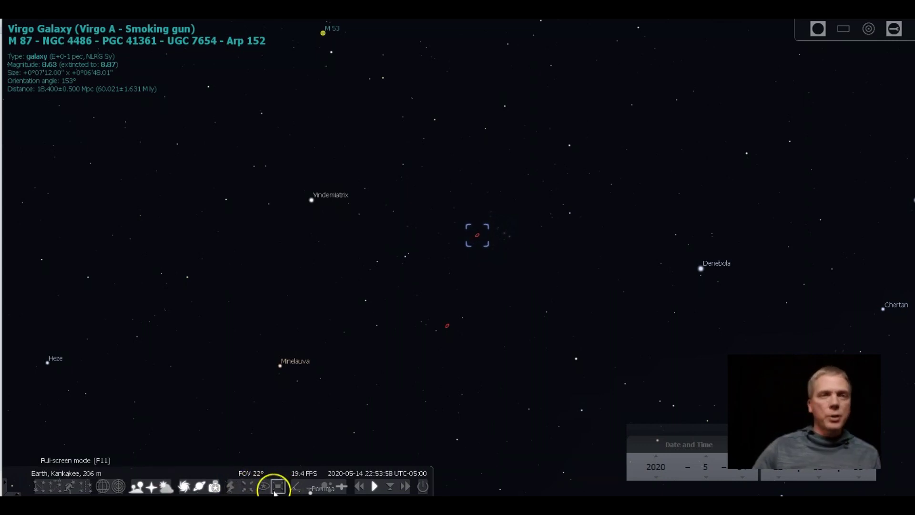
left_click(295, 486)
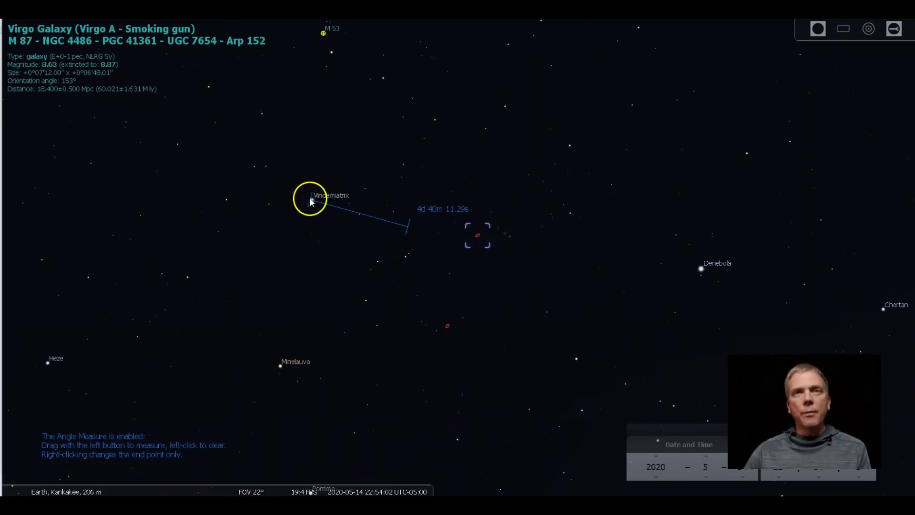
Measure the roughly 4°40′ angle from Vindemiatrix to M87, then select Vindemiatrix
left_click_drag(310, 201, 478, 238)
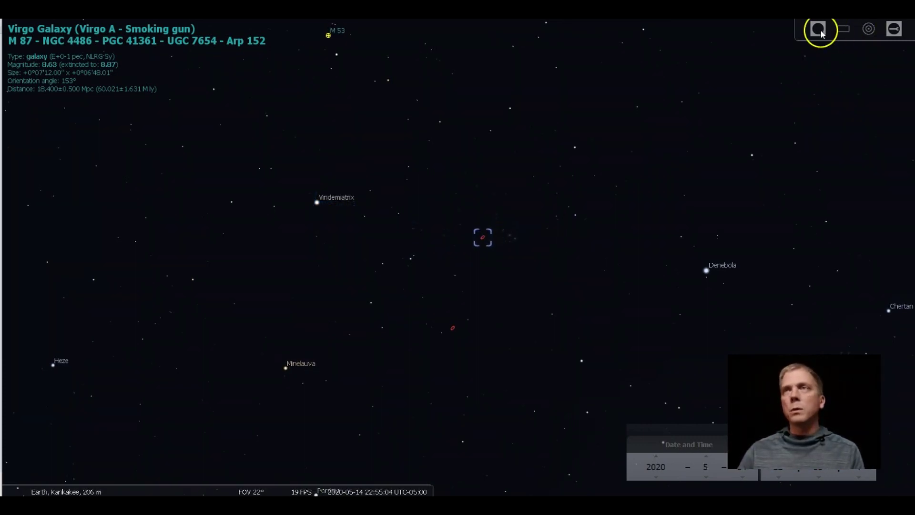
left_click(317, 201)
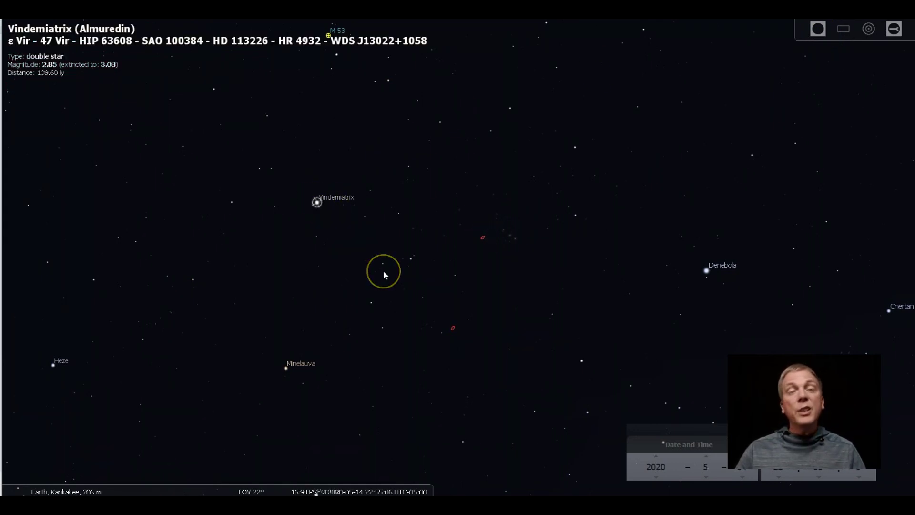
Centre Vindemiatrix and switch to the 7°-wide 7×50 binocular ocular view
key("space")
scroll(477, 295, "up", 3)
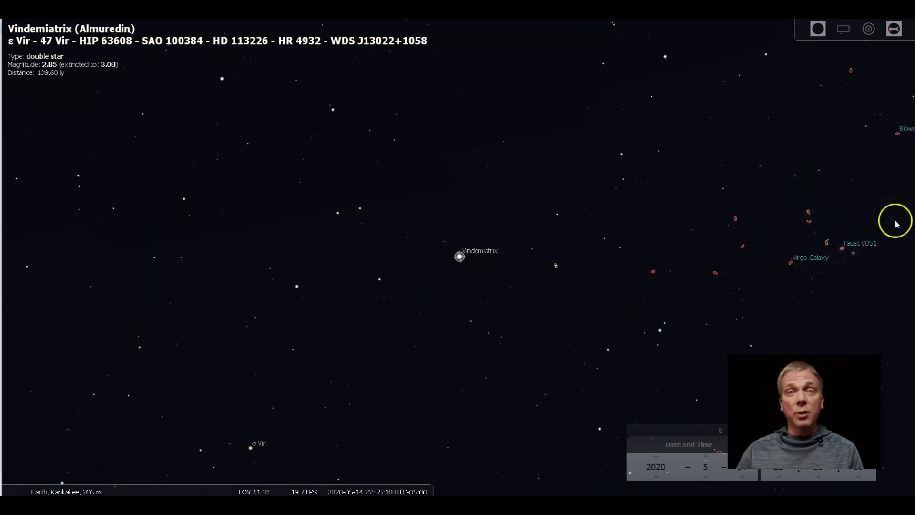
left_click(819, 30)
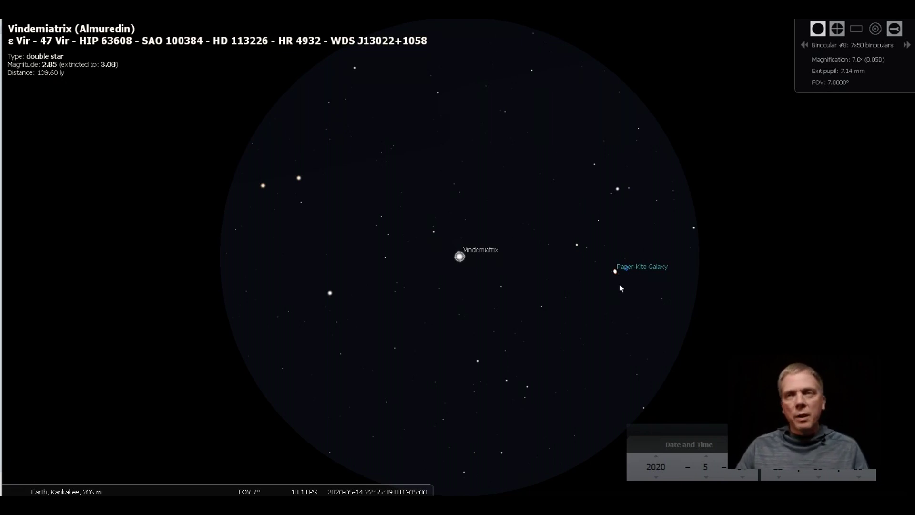
Centre Paper-Kite Galaxy NGC 4762, show the 7°53′ measurement, and toggle crosshairs on and off
left_click(617, 282)
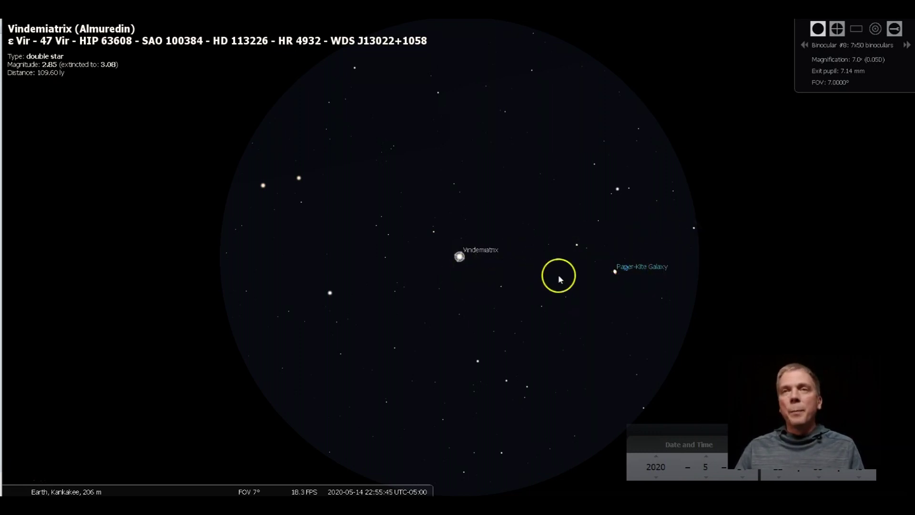
double_click(612, 275)
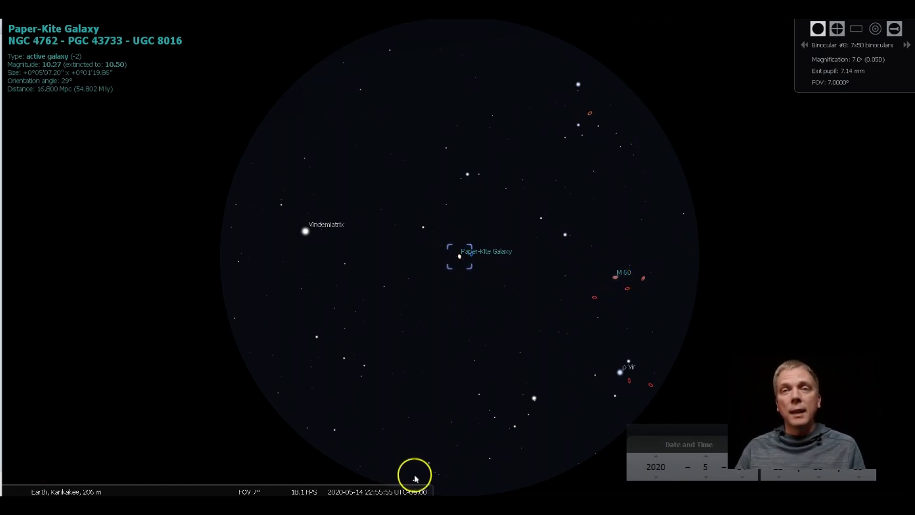
mouse_move(352, 485)
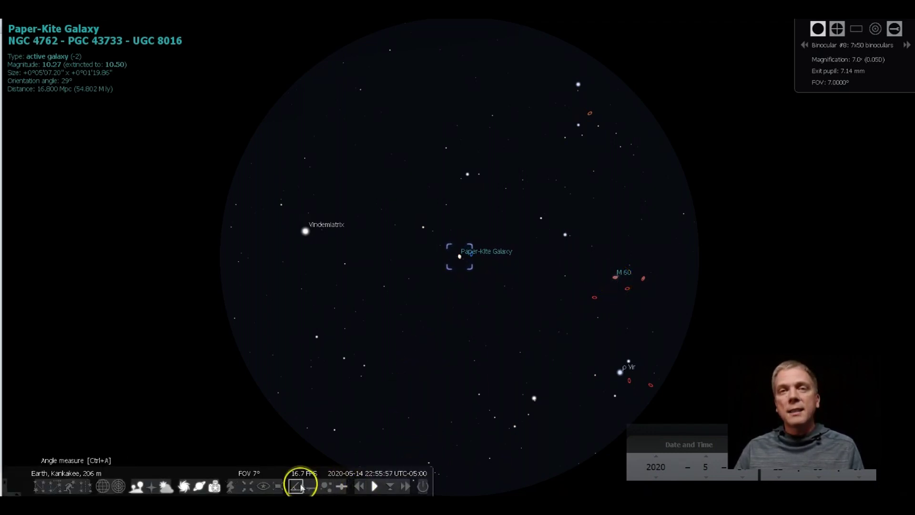
left_click(296, 487)
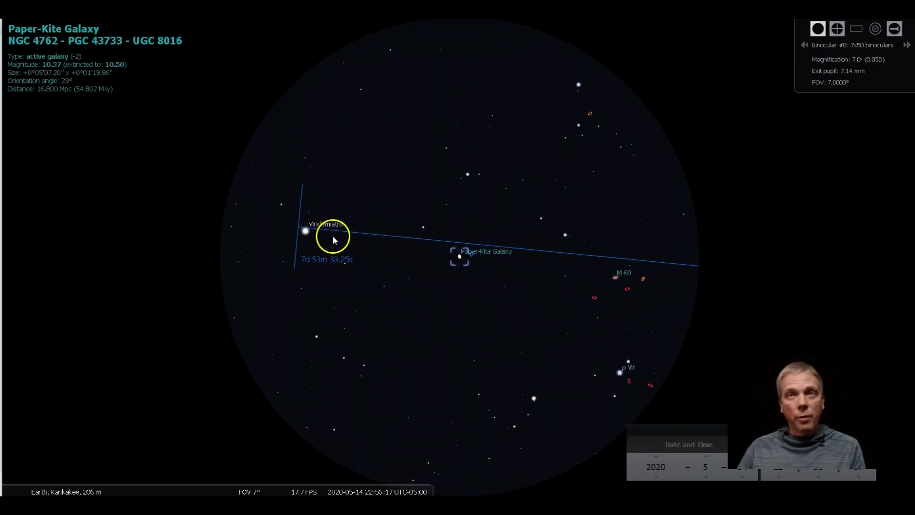
left_click(836, 29)
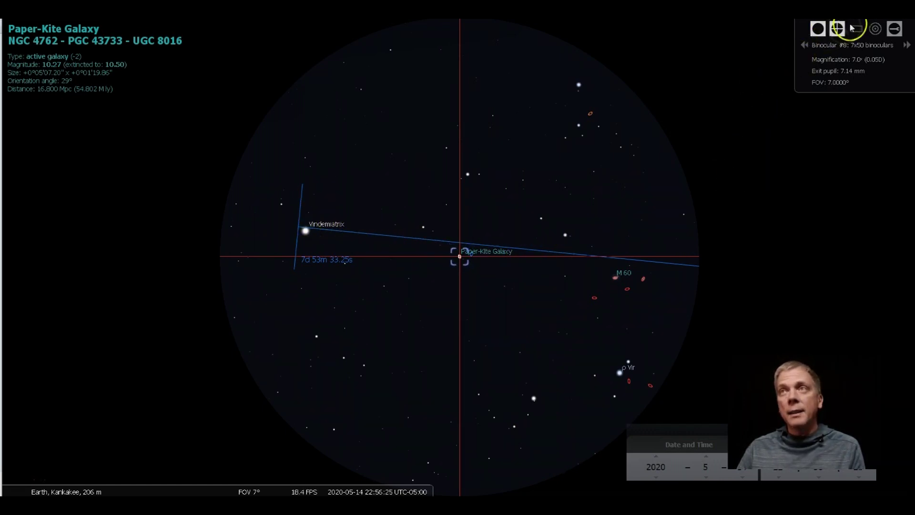
left_click(836, 31)
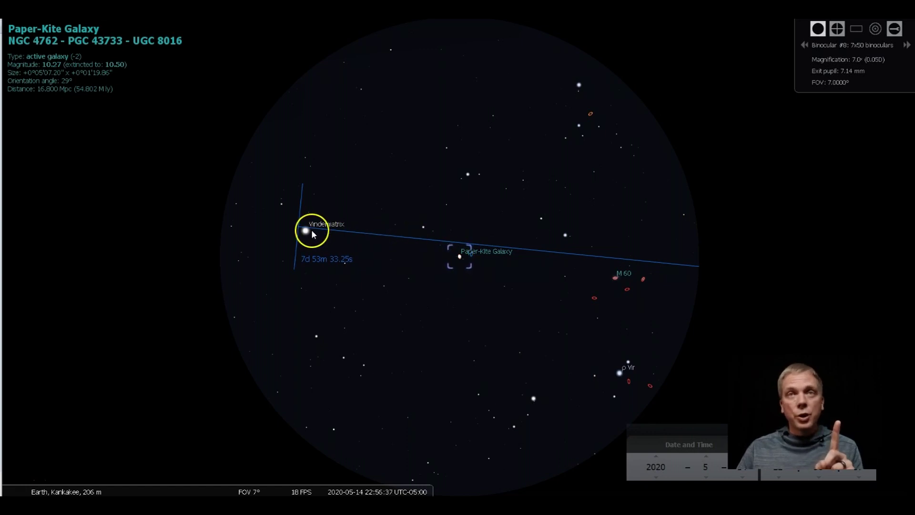
Clear the measurement line, centre galaxy M60, and open the View window
right_click(611, 277)
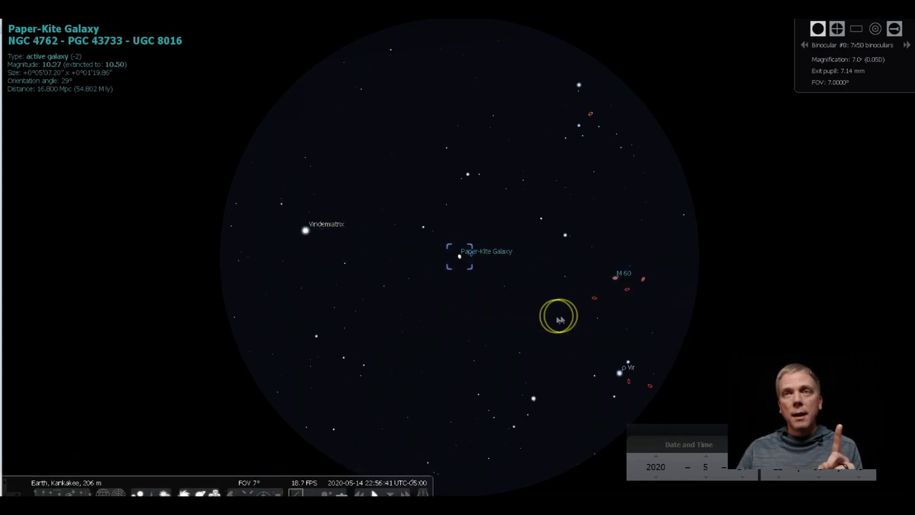
left_click(611, 277)
key("space")
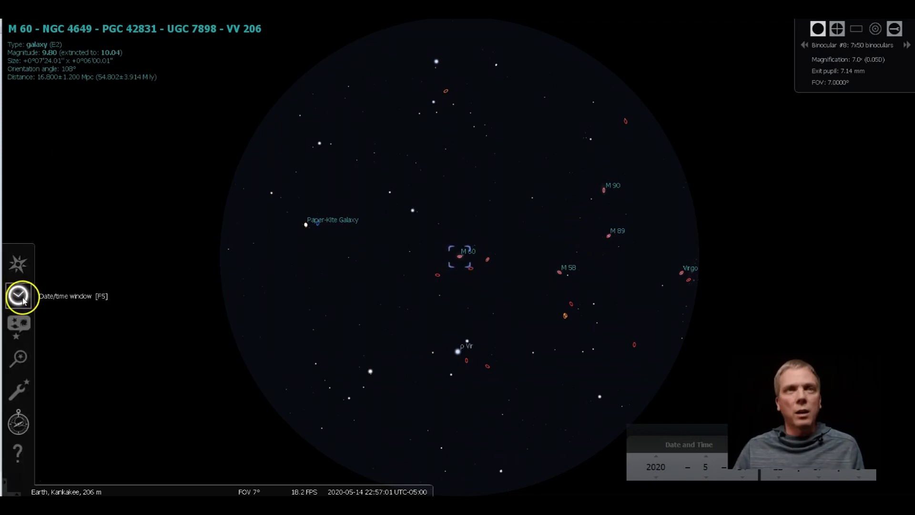
left_click(17, 318)
Turn off the IC and Messier catalogs in the DSO tab, then close the View window
left_click_drag(652, 217, 267, 181)
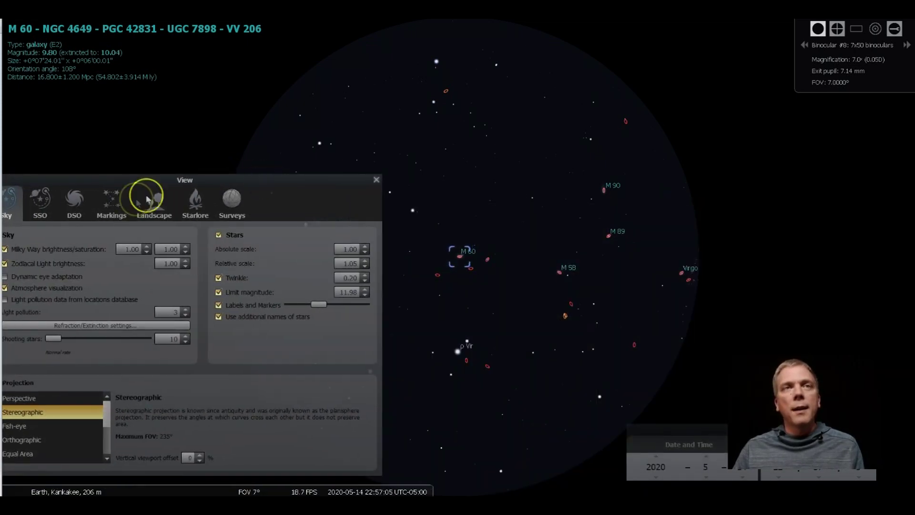
left_click(75, 202)
left_click(50, 248)
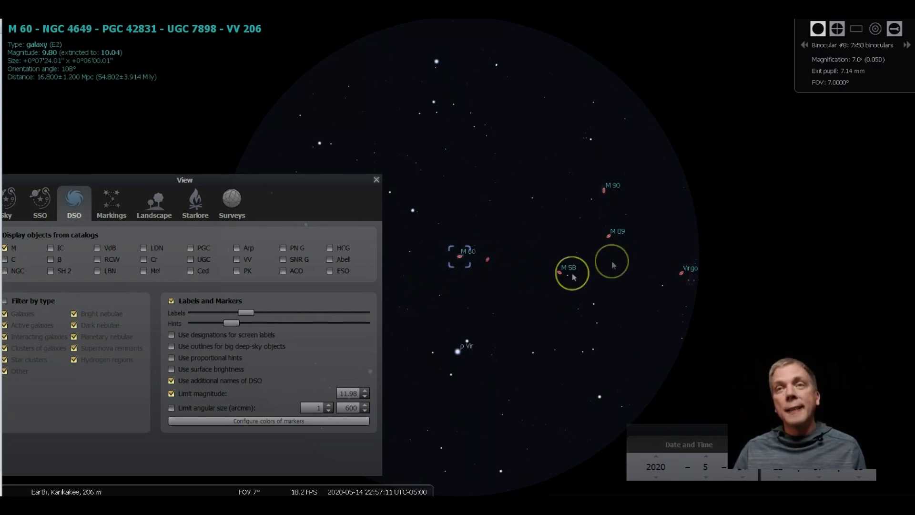
left_click(5, 248)
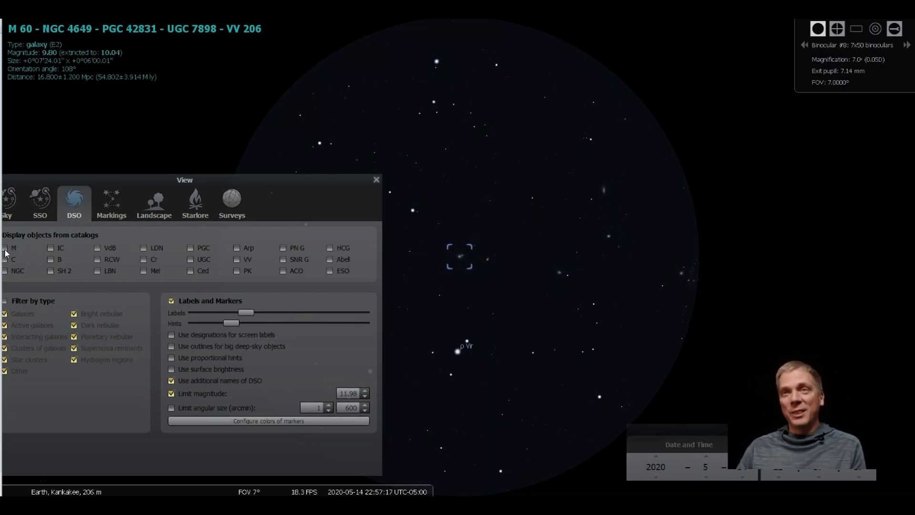
left_click(5, 248)
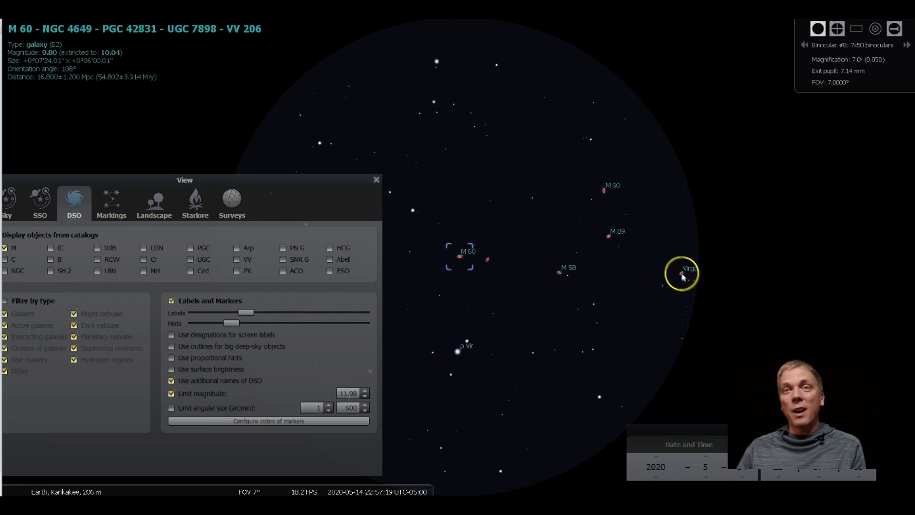
left_click(5, 248)
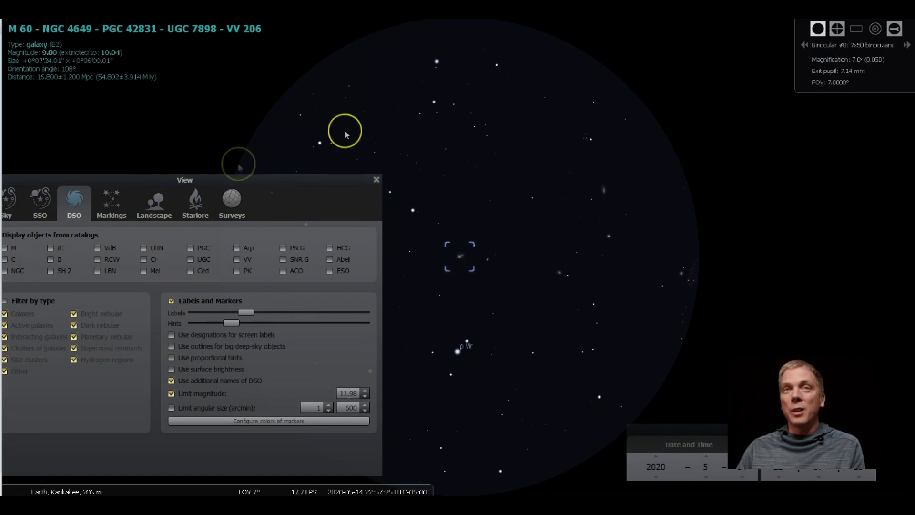
left_click(376, 178)
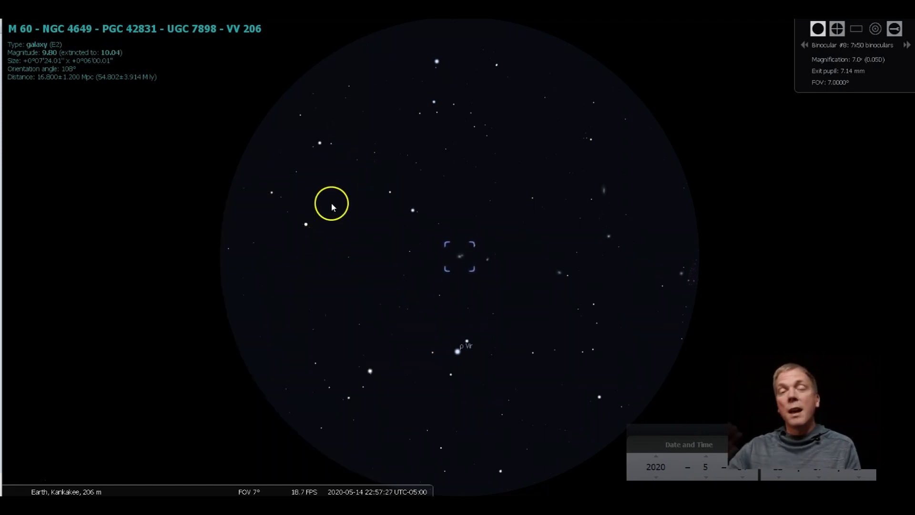
Star-hop via a magnitude 9 star, HIP 62974 A and a fainter star to HIP 62042
left_click(261, 243)
key("space")
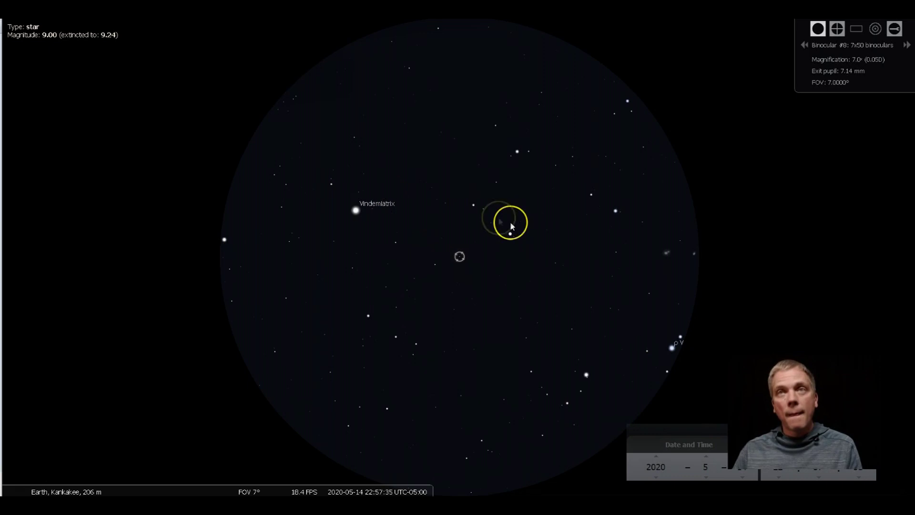
left_click(490, 221)
key("space")
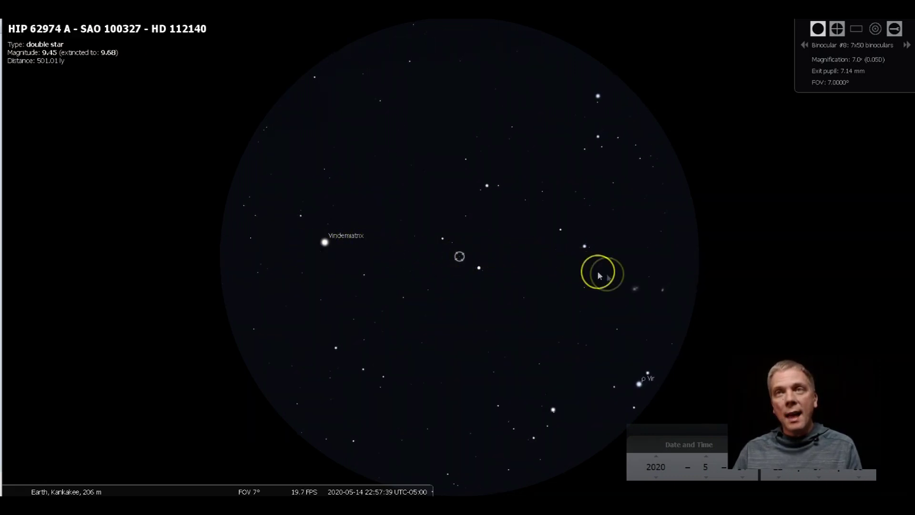
left_click(634, 289)
key("space")
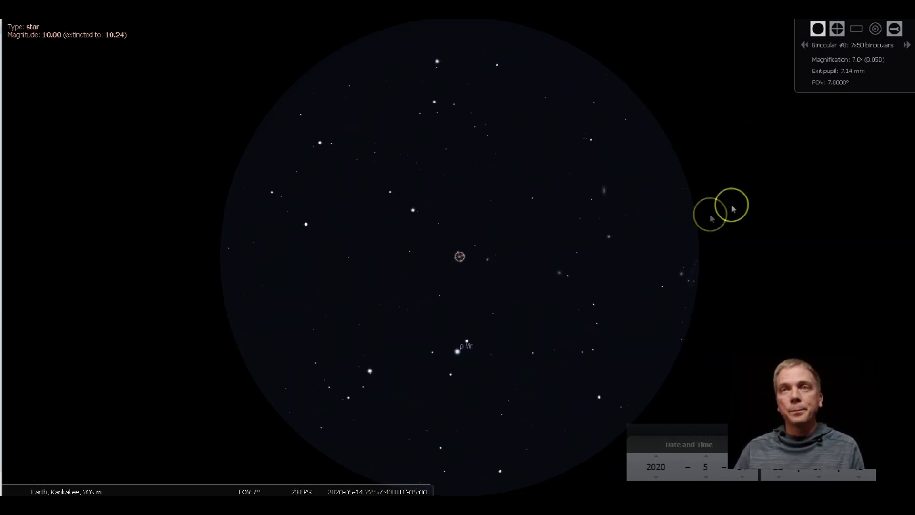
left_click(473, 246)
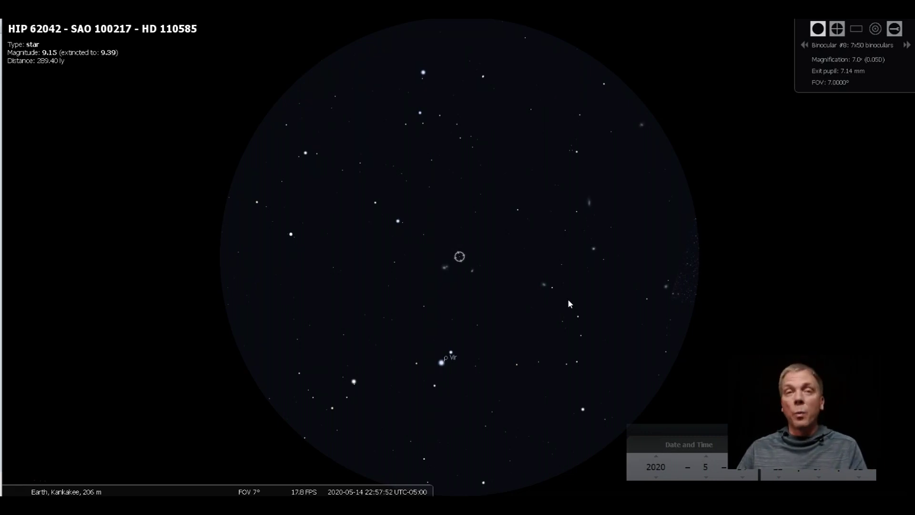
Use the 6-inch reflector's 8.8mm ocular at 85×, centre M60's galaxy pair, and open DSO settings
left_click(817, 29)
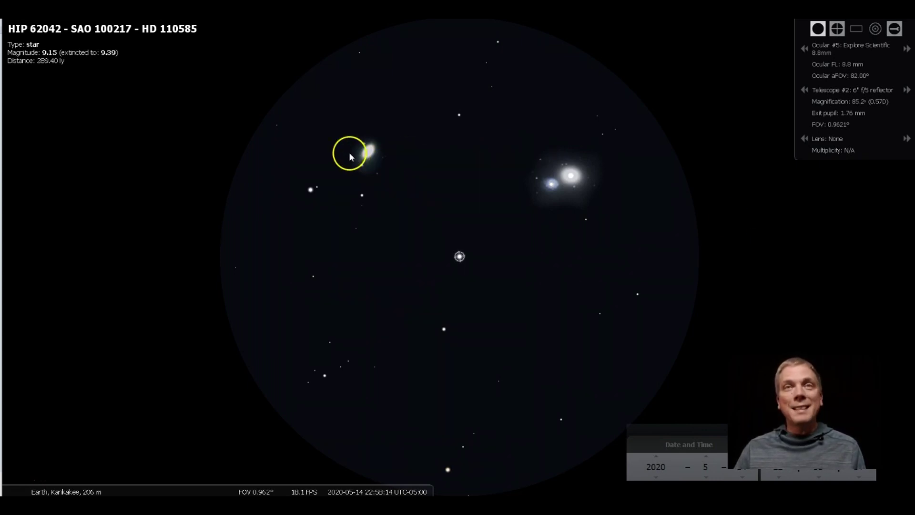
left_click(572, 184)
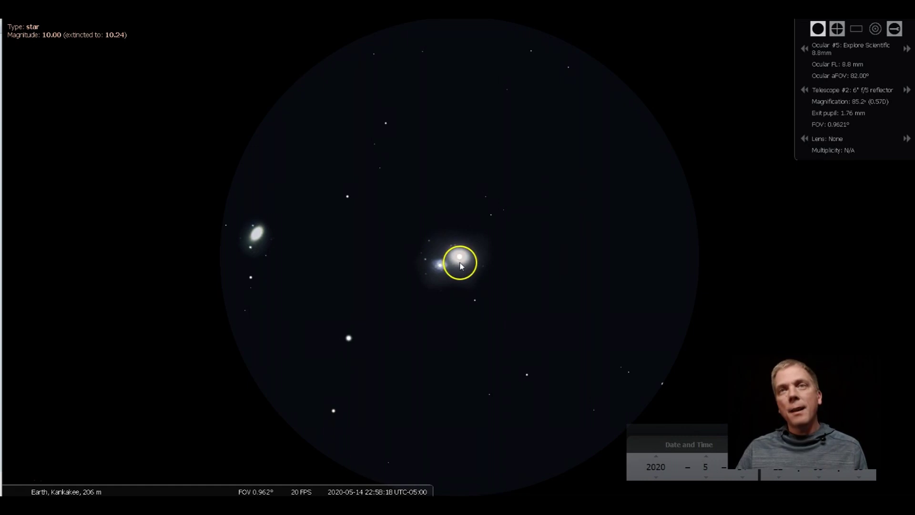
left_click(437, 266)
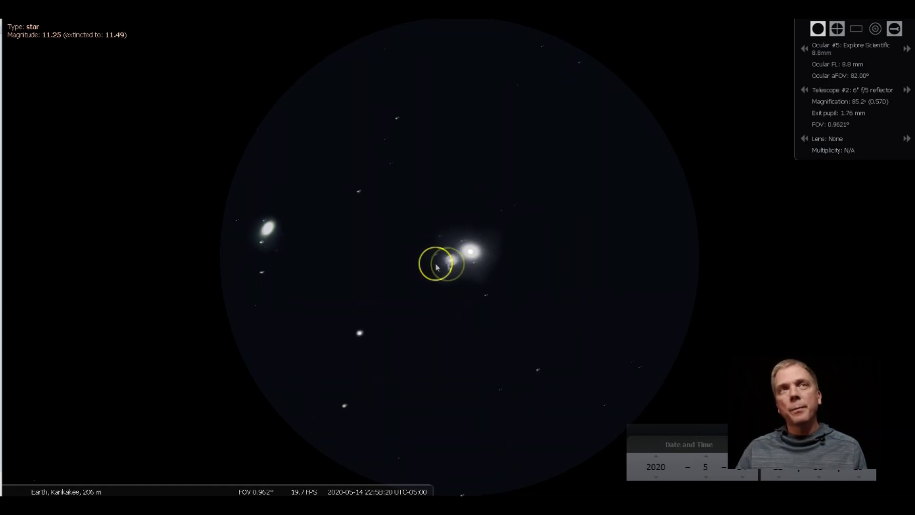
left_click(482, 250)
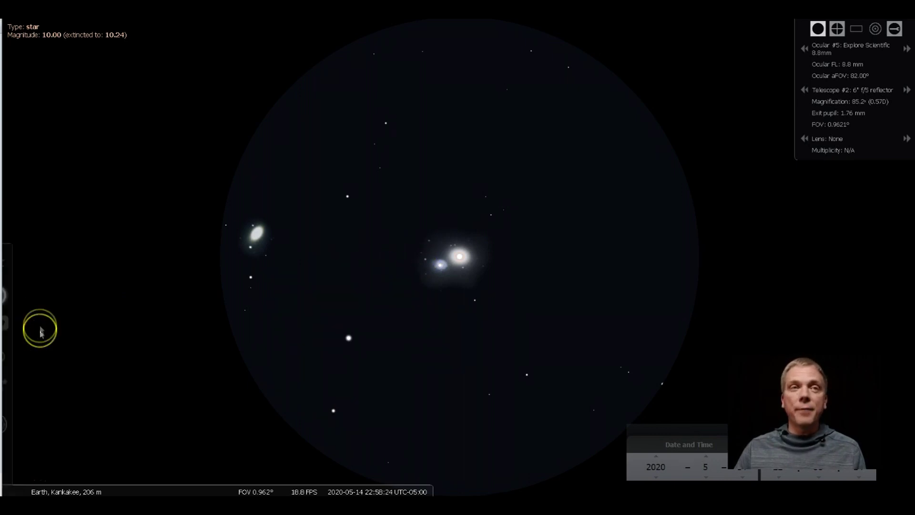
left_click(20, 324)
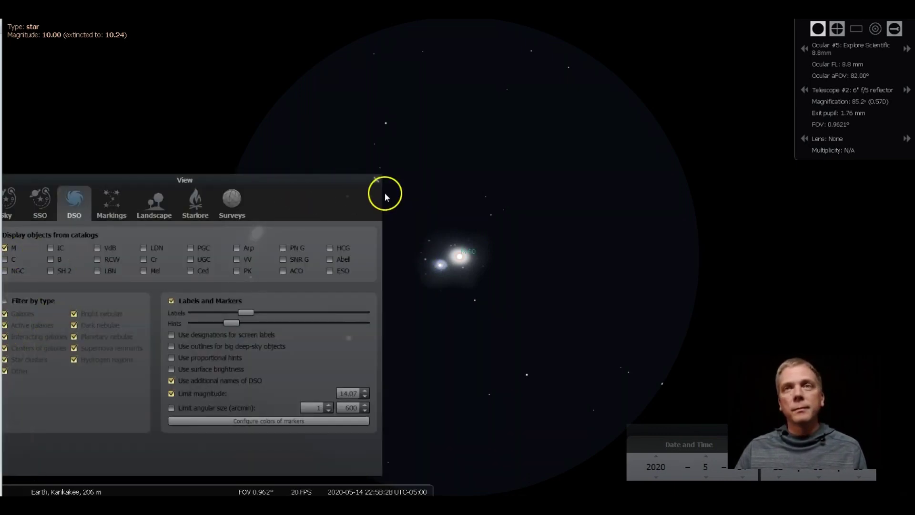
Close the viewing options and re-centre from M59 to M60, then back on M59
left_click(376, 180)
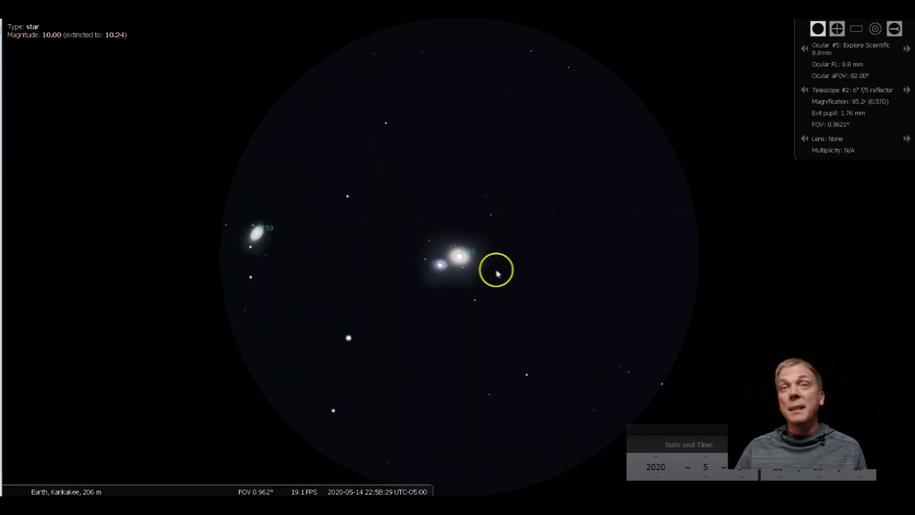
left_click(253, 235)
key("space")
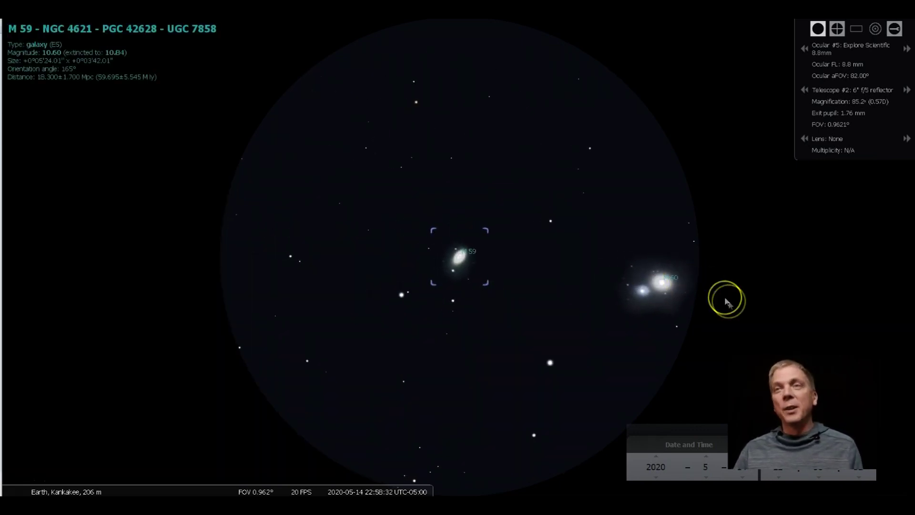
left_click(664, 286)
key("space")
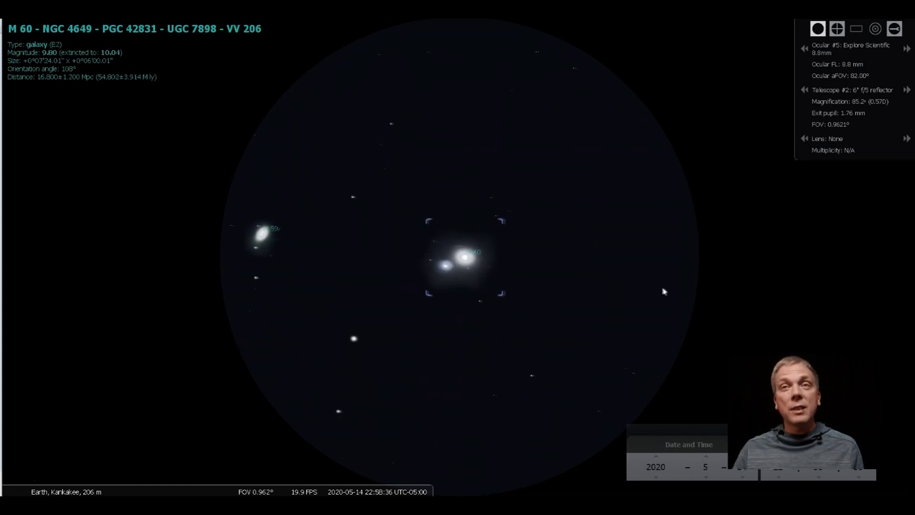
left_click(255, 236)
key("space")
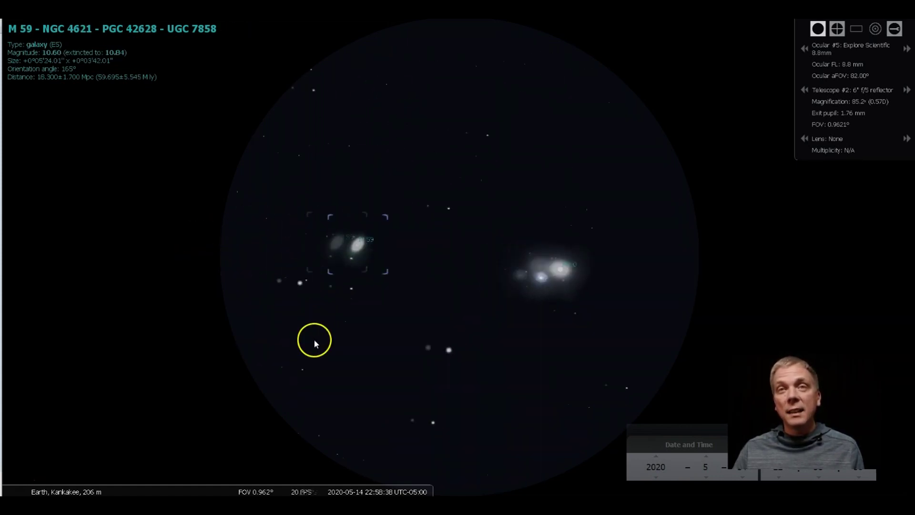
Centre on HIP 62042 and a magnitude-11 star, then M59, ending on a faint star beside it
left_click(534, 365)
key("space")
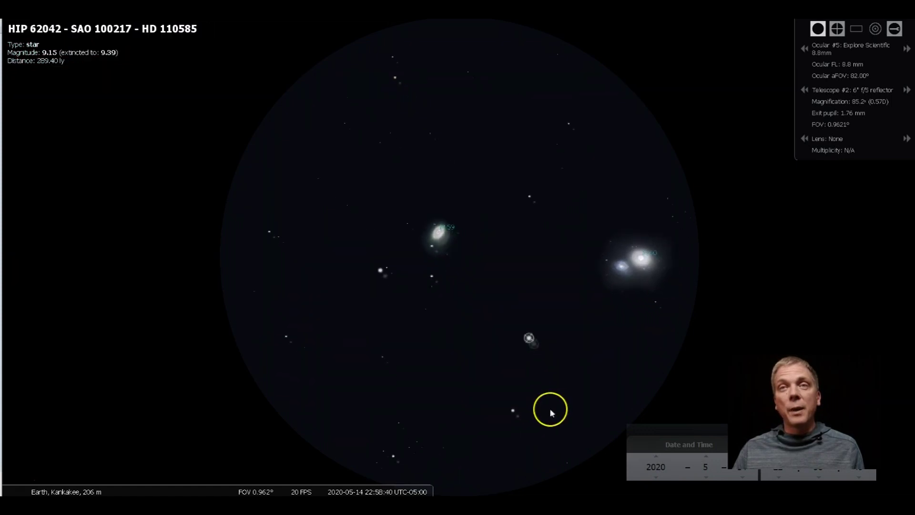
left_click(16, 74)
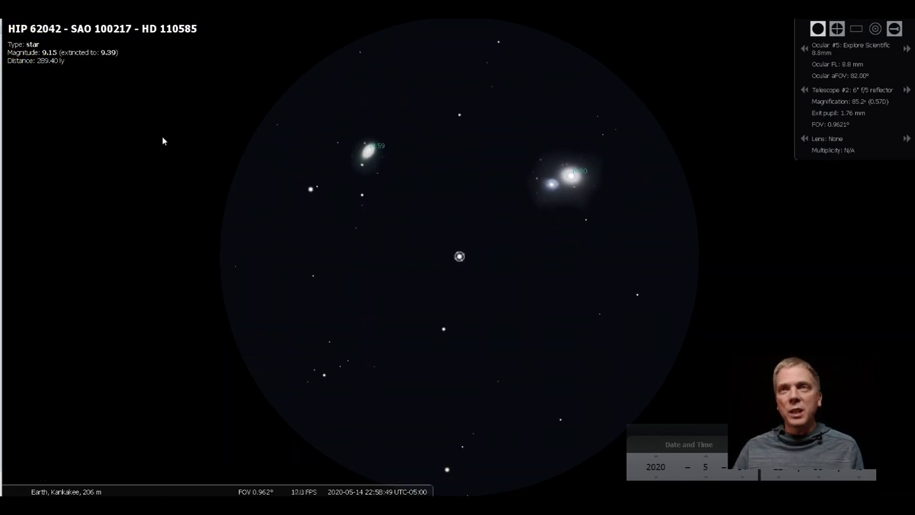
left_click(459, 115)
key("space")
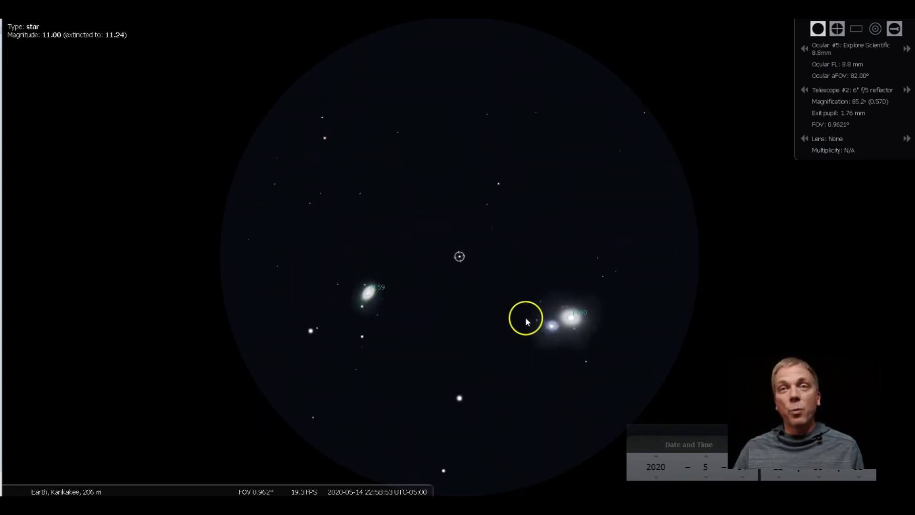
left_click(372, 295)
key("space")
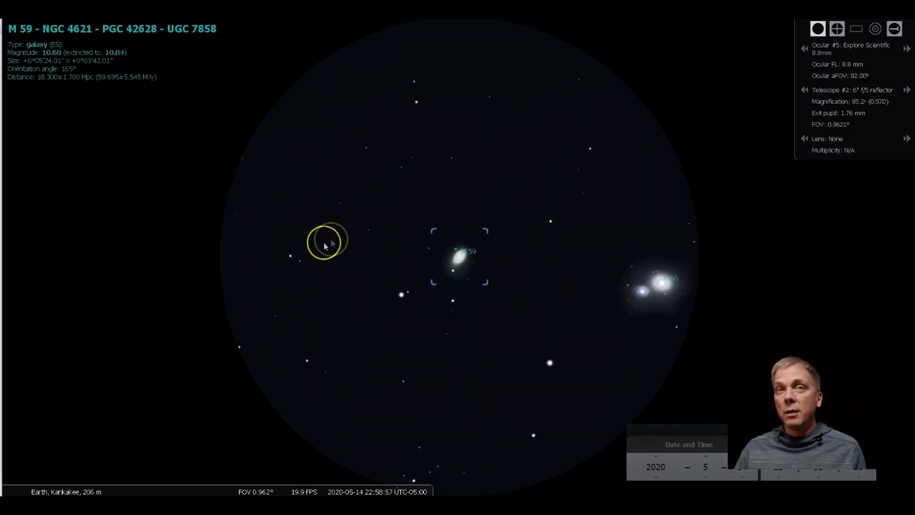
left_click(244, 216)
key("space")
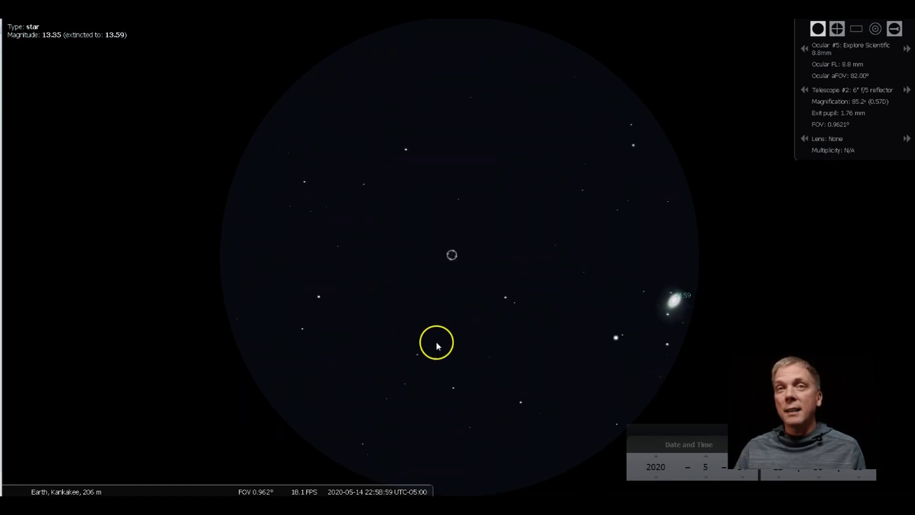
Hop across the first two stars of the chain leading away from M59
left_click(348, 248)
key("space")
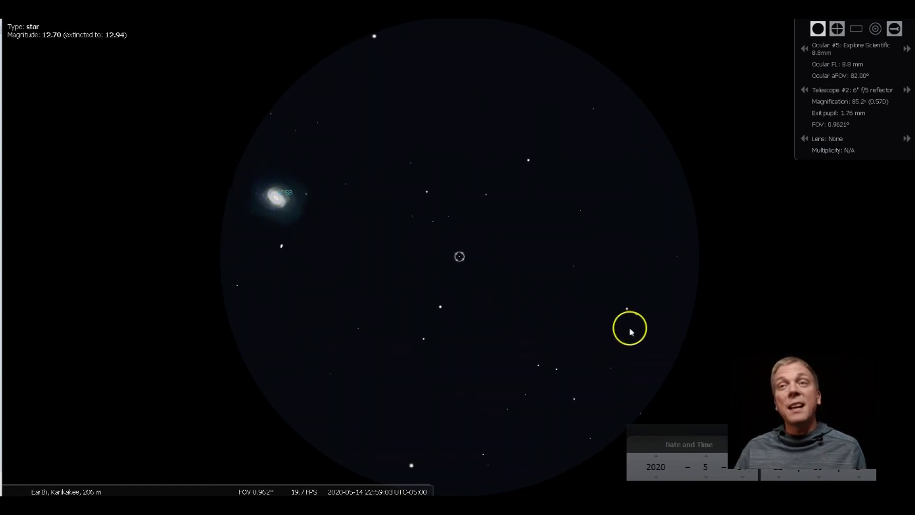
left_click(625, 309)
key("space")
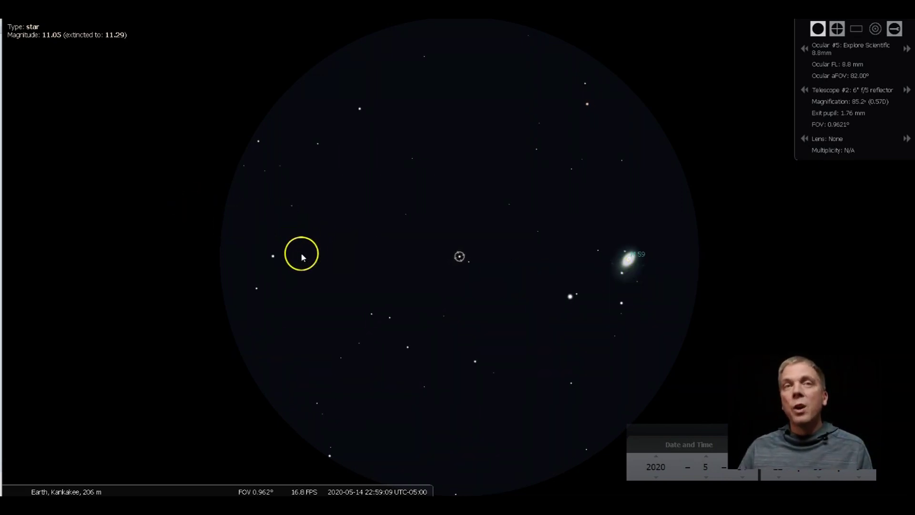
Clear the selection, hop to two more stars toward M58, and switch to the 14mm ocular
right_click(308, 277)
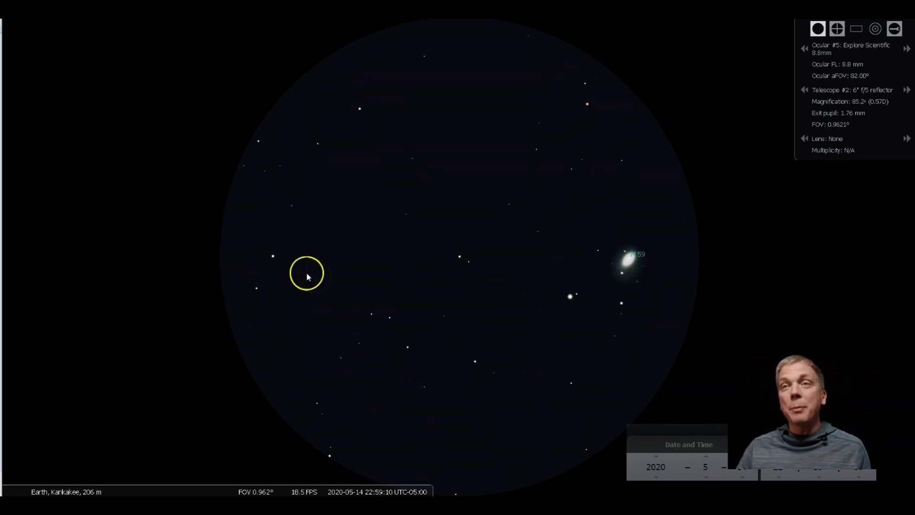
left_click(272, 258)
key("space")
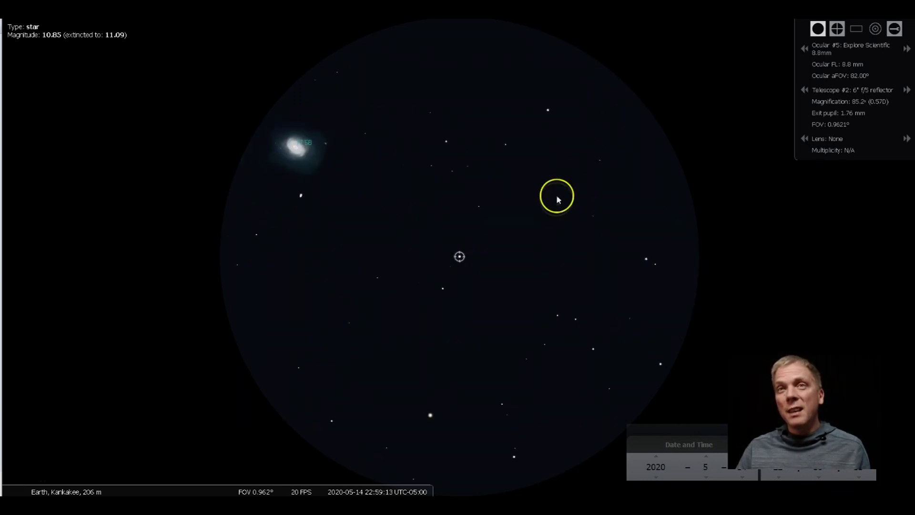
left_click(485, 209)
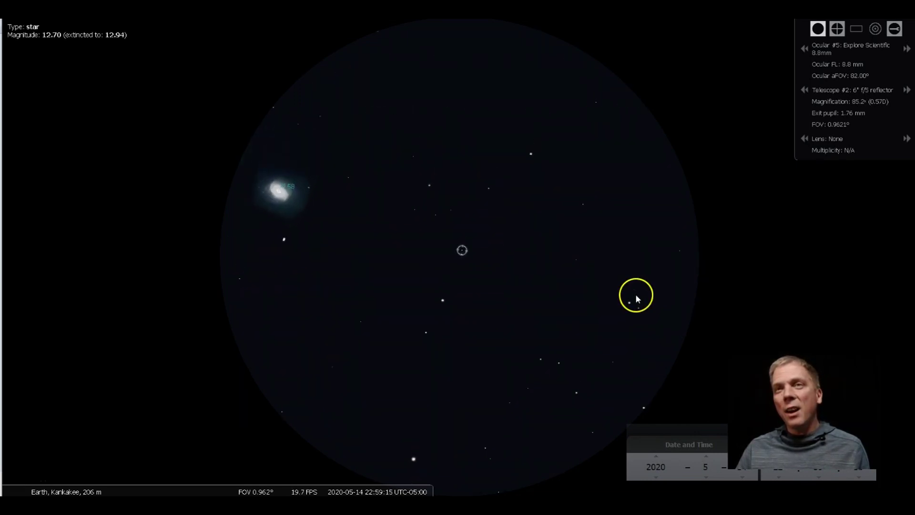
left_click(804, 48)
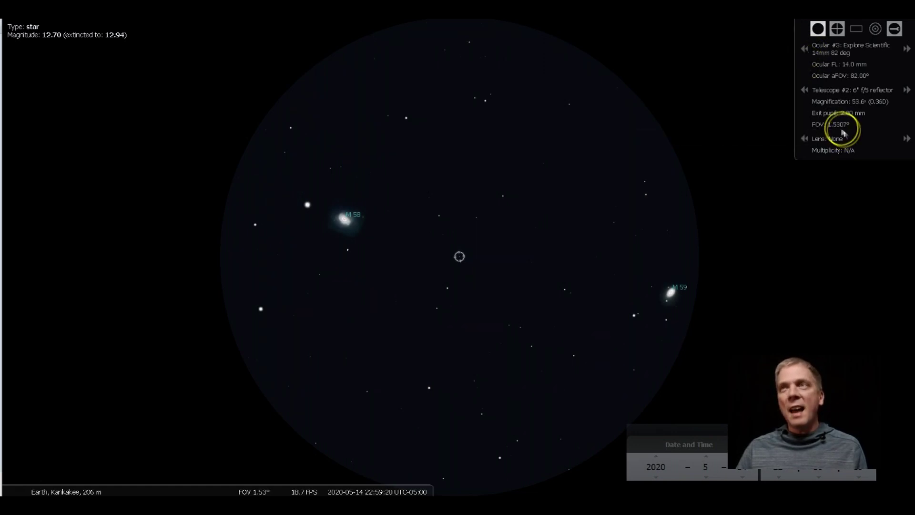
Centre the 54× view on the magnitude-8 star right beside M58
left_click(308, 207)
key("space")
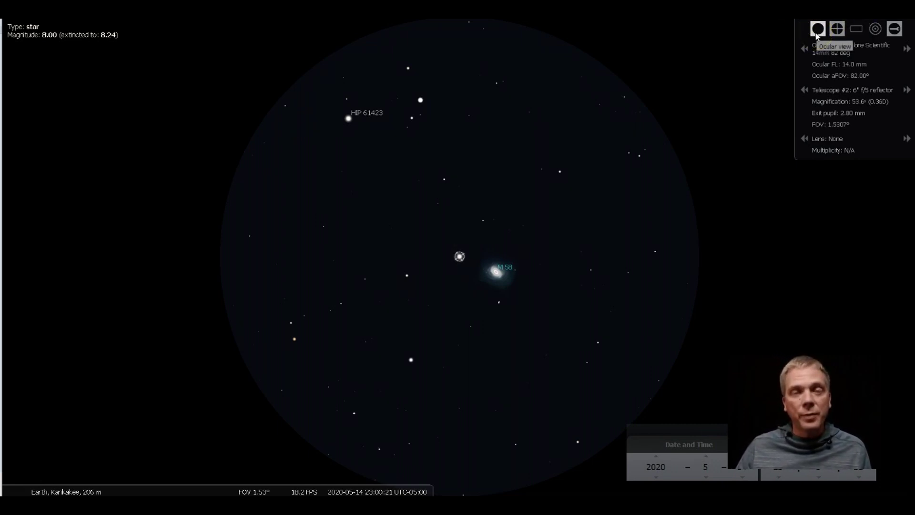
Switch to the 7x50 binoculars and centre on HIP 61135, M60 and a faint star
left_click(803, 47)
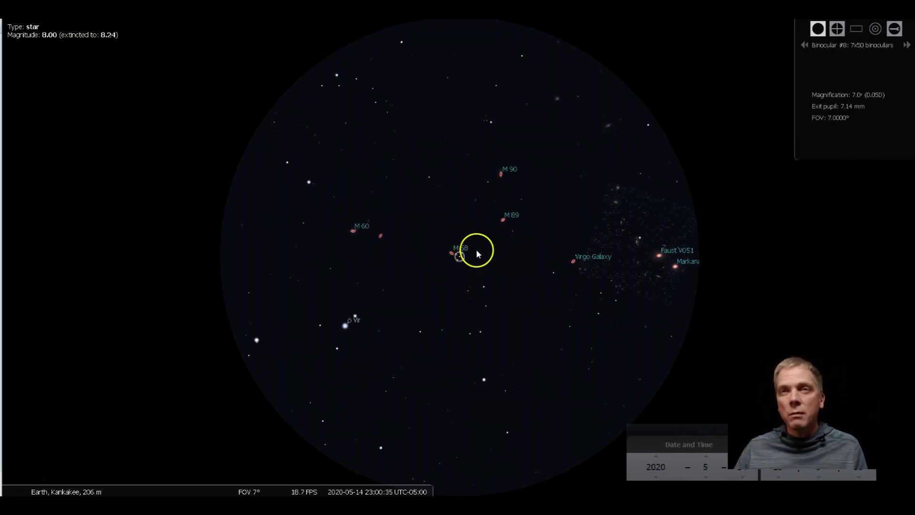
left_click(555, 274)
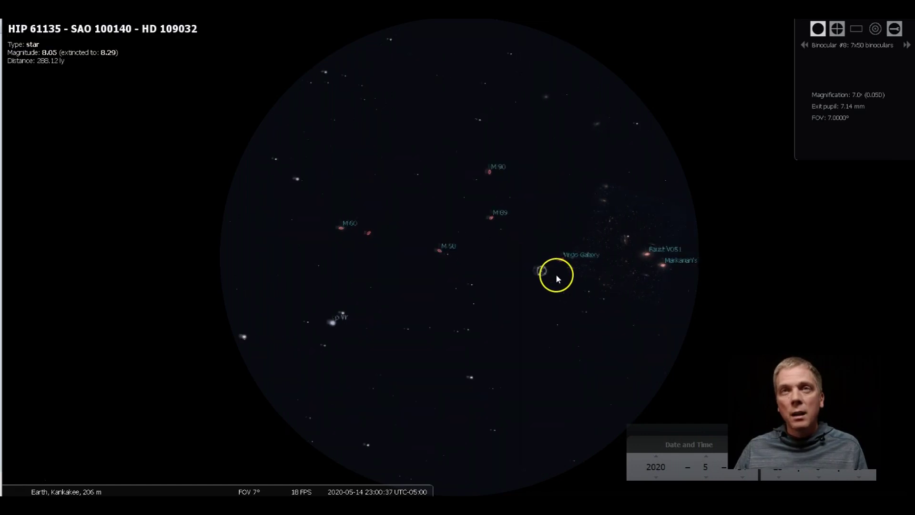
left_click(263, 206)
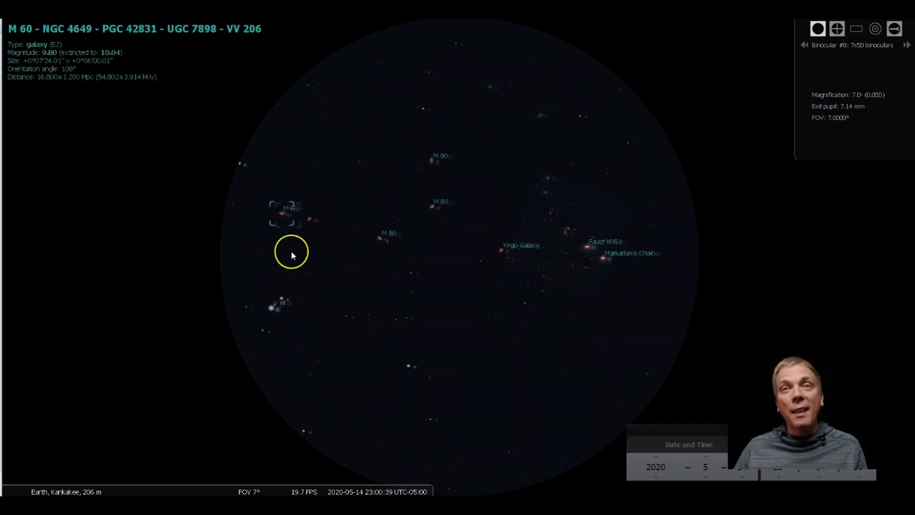
left_click(306, 223)
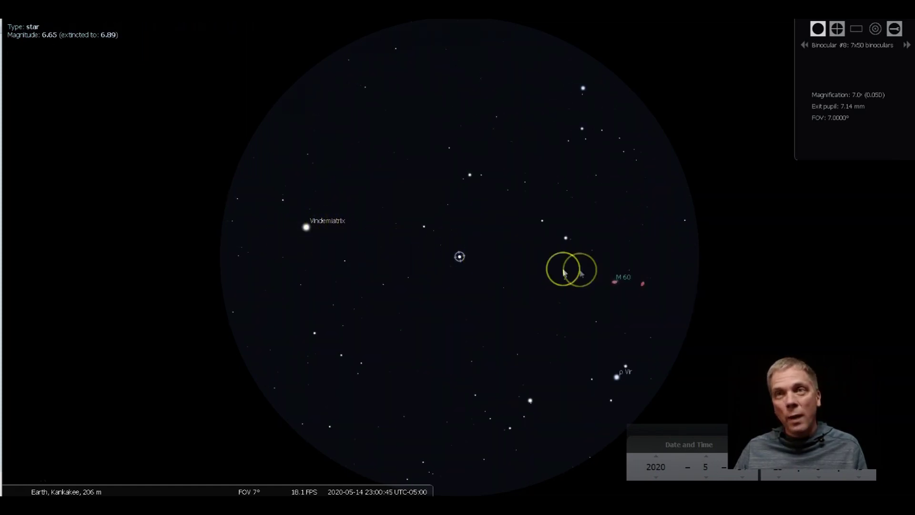
Retrace the hop from M60 through M59 and M58 back to star HIP 61135
left_click(609, 277)
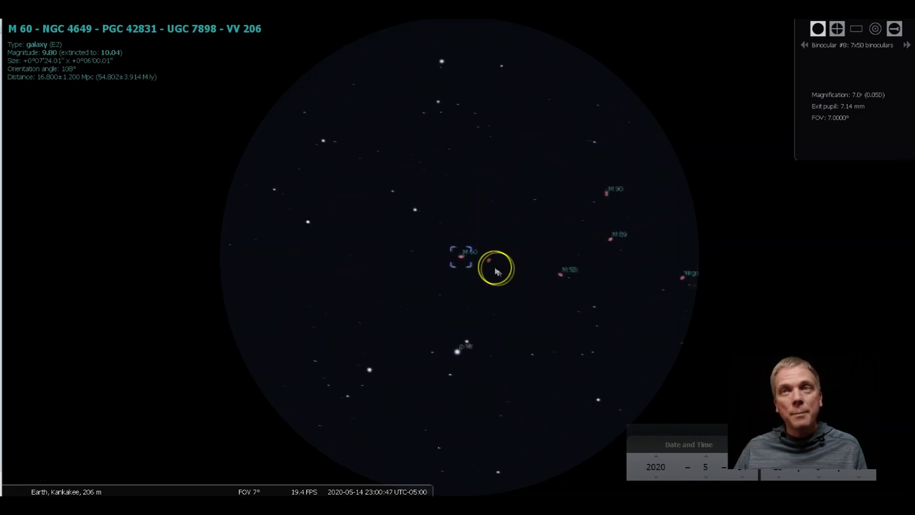
left_click(487, 258)
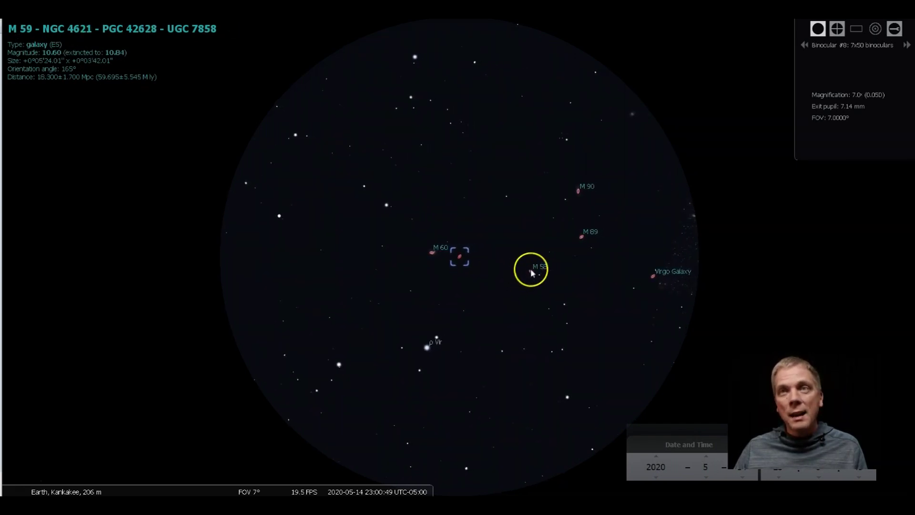
left_click(532, 272)
left_click(561, 276)
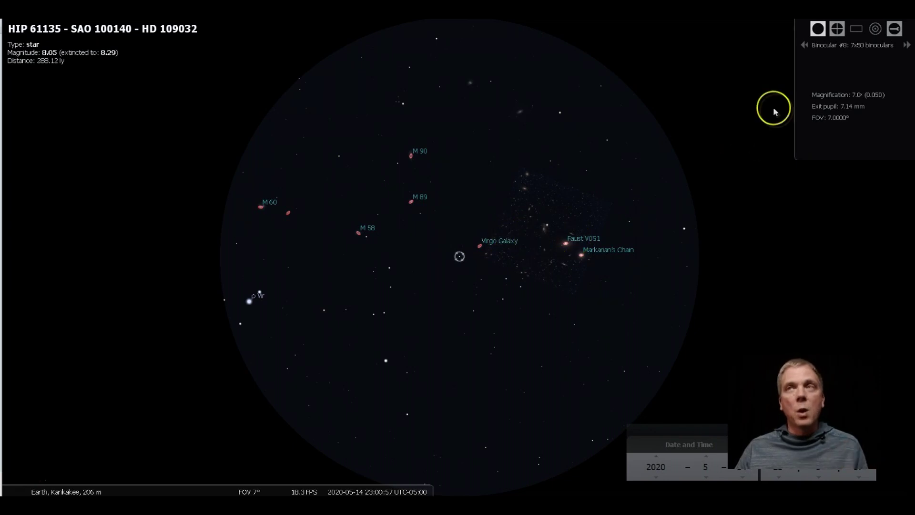
Switch back to the 8.8mm ocular, centre on Virgo Galaxy M87, and hide deep-sky background images
left_click(805, 46)
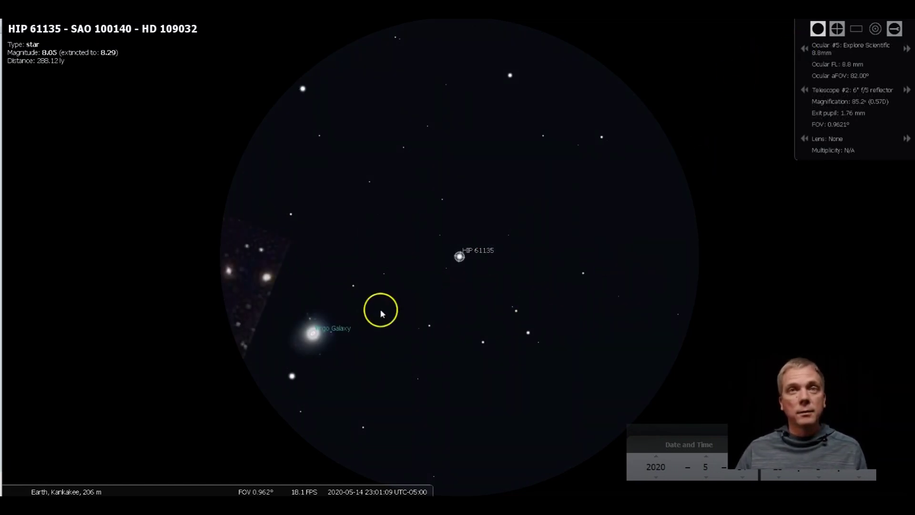
left_click(313, 330)
key("space")
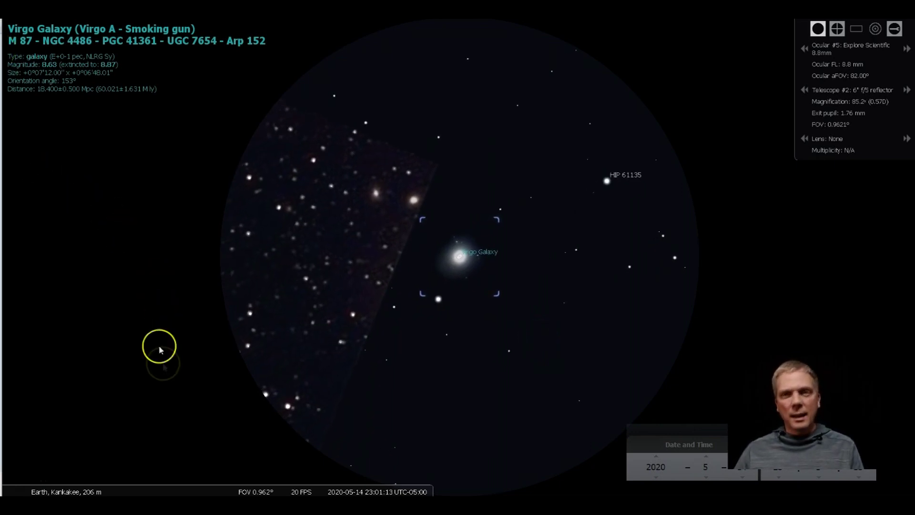
left_click(217, 486)
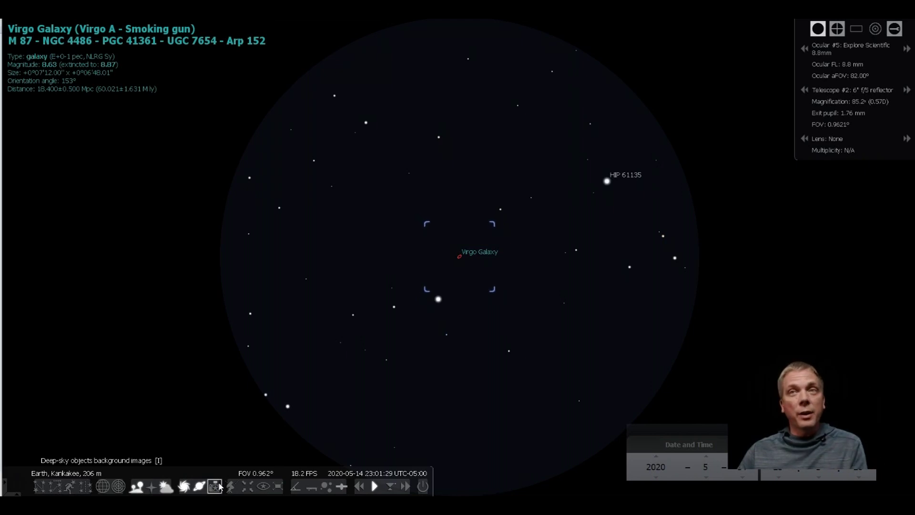
Turn the deep-sky background images back on around M87
left_click(218, 485)
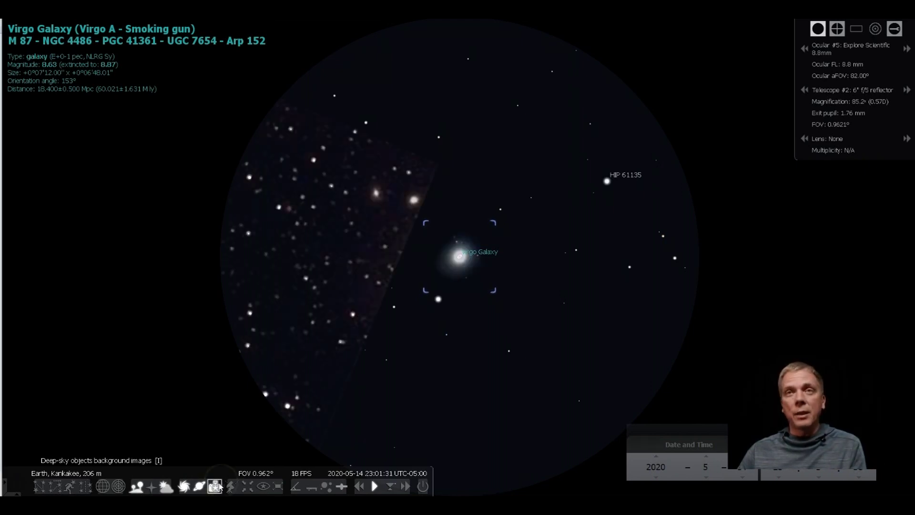